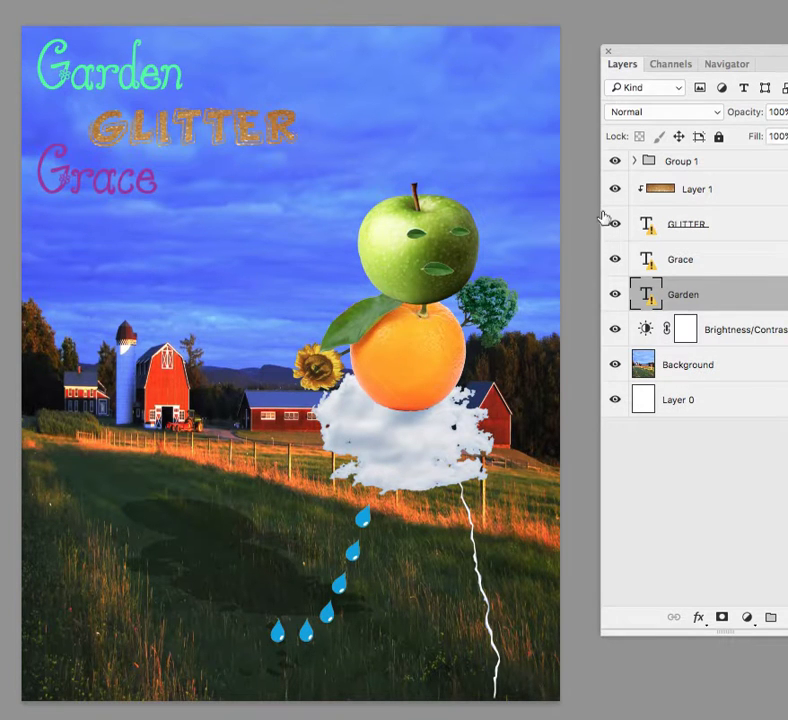
Enlarge Group 1 with the fruit figure by about a fifth and reposition it over the barn, clear of the title text.
click(695, 163)
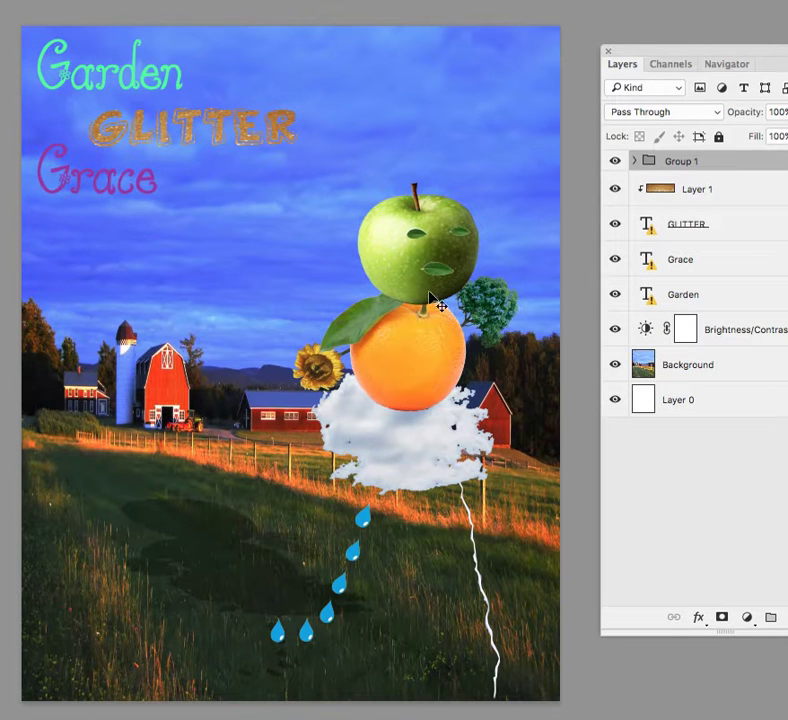
key(ctrl+t)
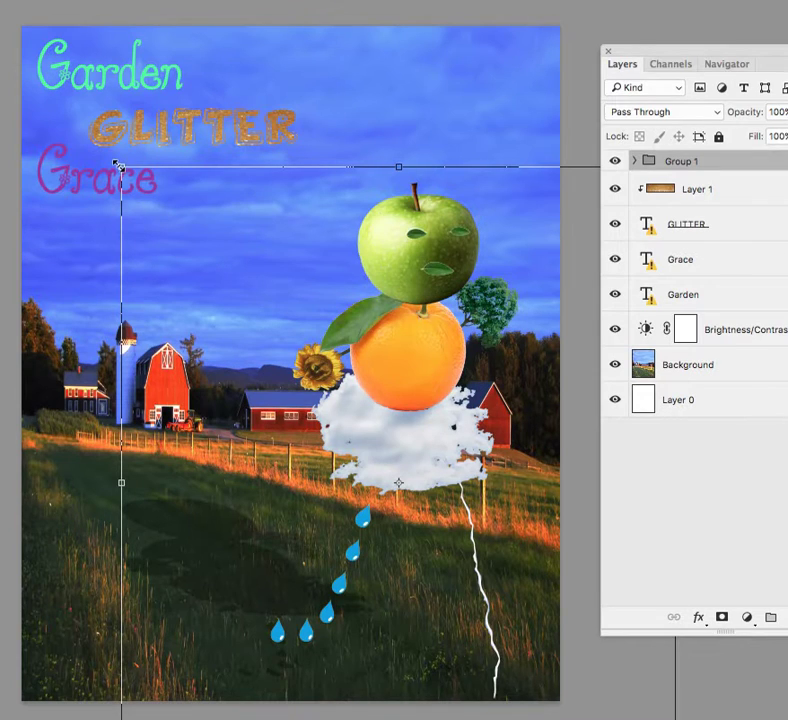
drag(118, 165, 2, 26)
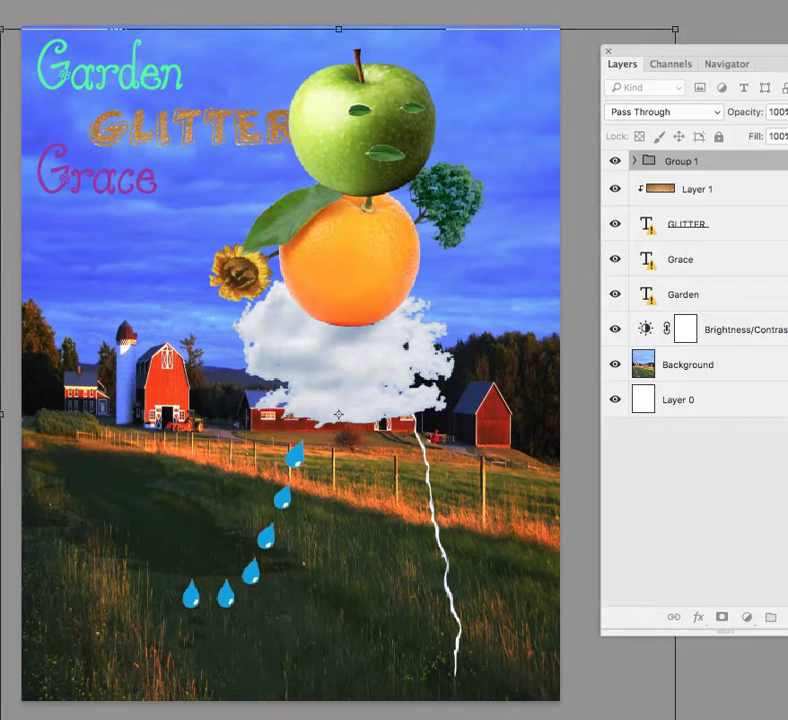
key(Return)
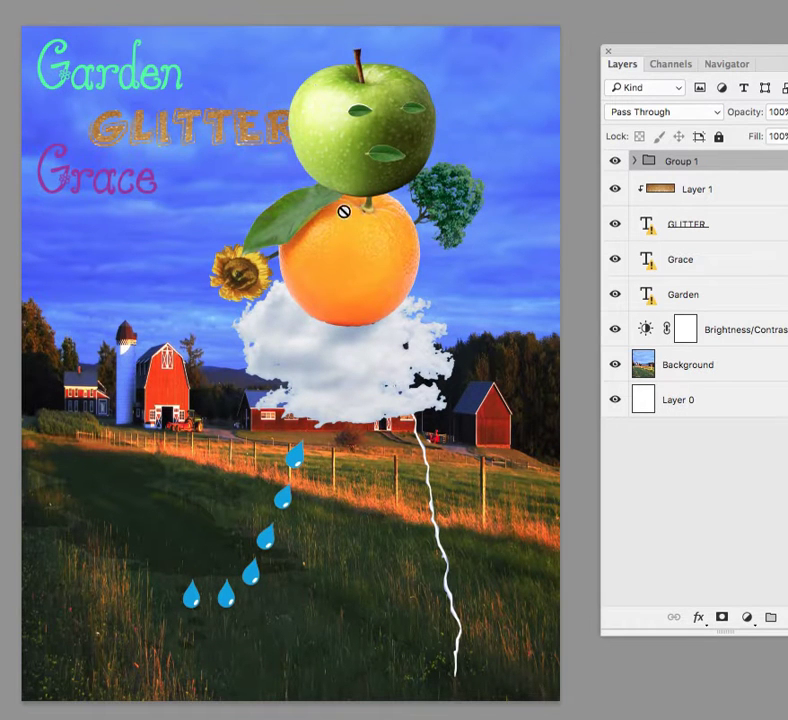
drag(350, 223, 390, 266)
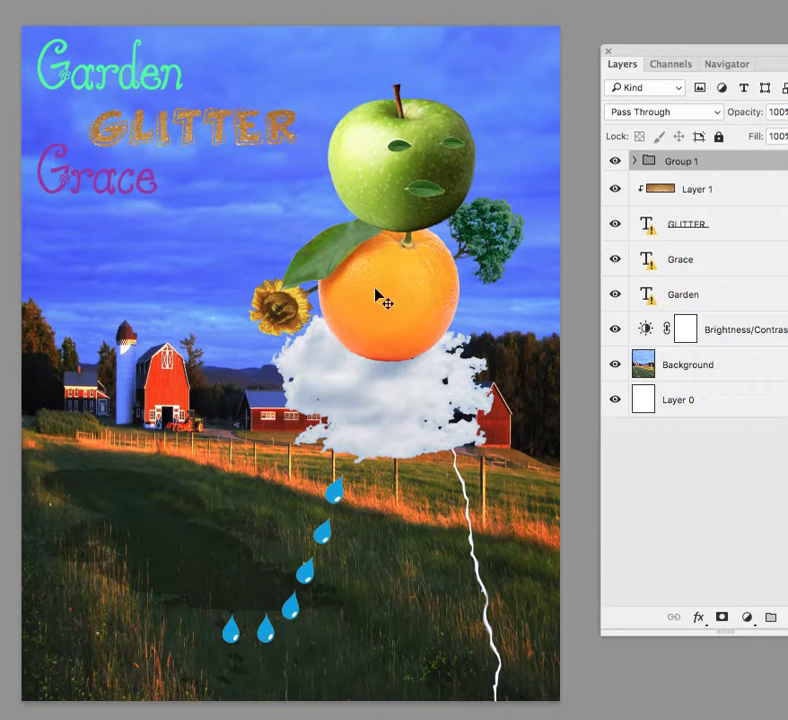
Rotate Group 1 slightly clockwise and apply the transform.
key(ctrl+t)
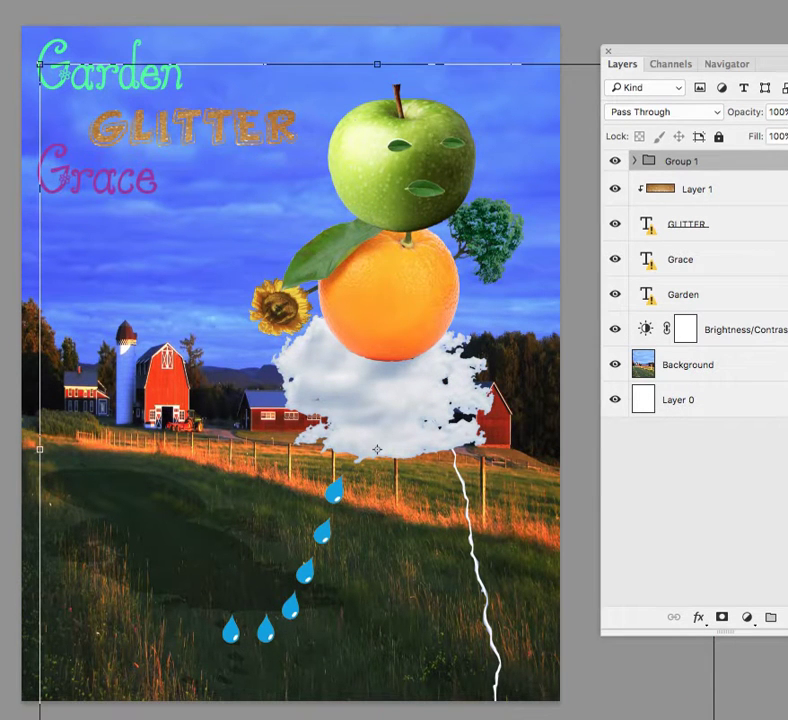
drag(35, 22, 80, 20)
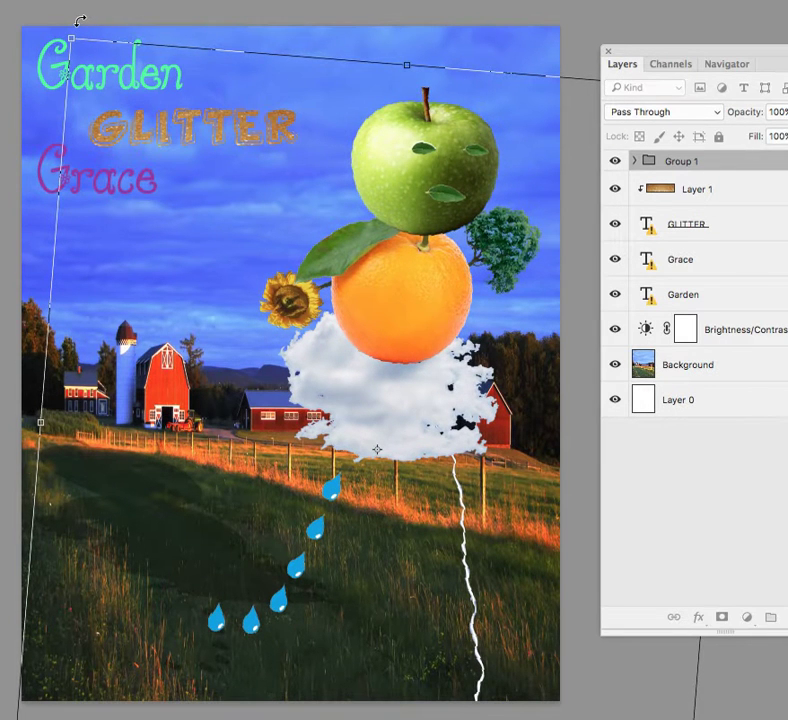
double_click(107, 114)
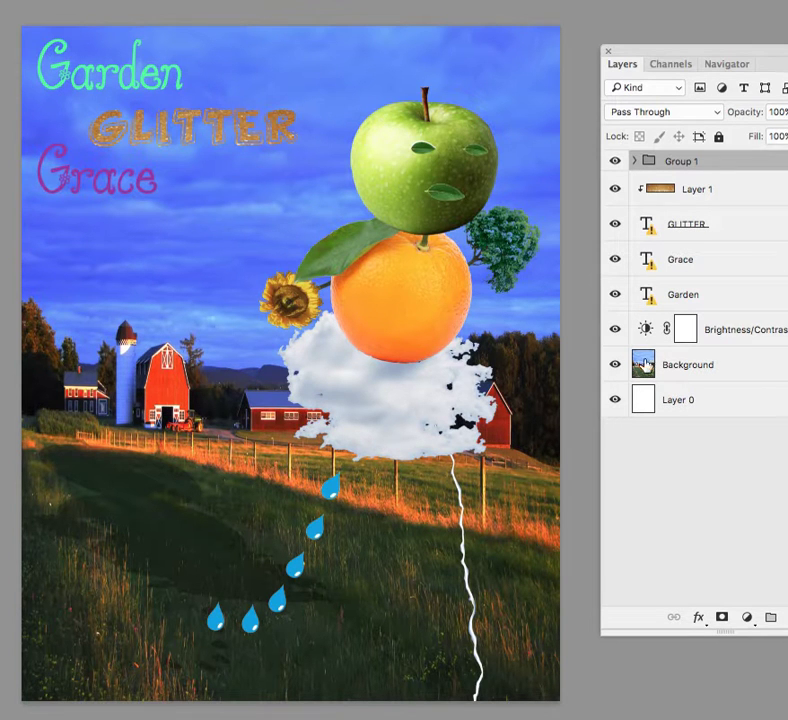
Compare the image with and without the Brightness/Contrast adjustment, and add a Levels adjustment layer directly above the Background layer.
click(614, 330)
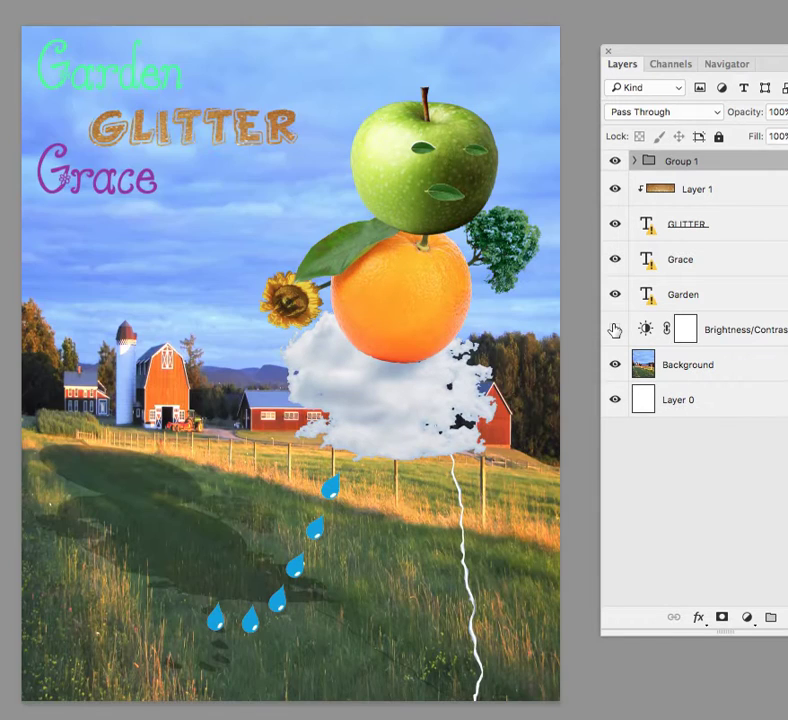
click(614, 330)
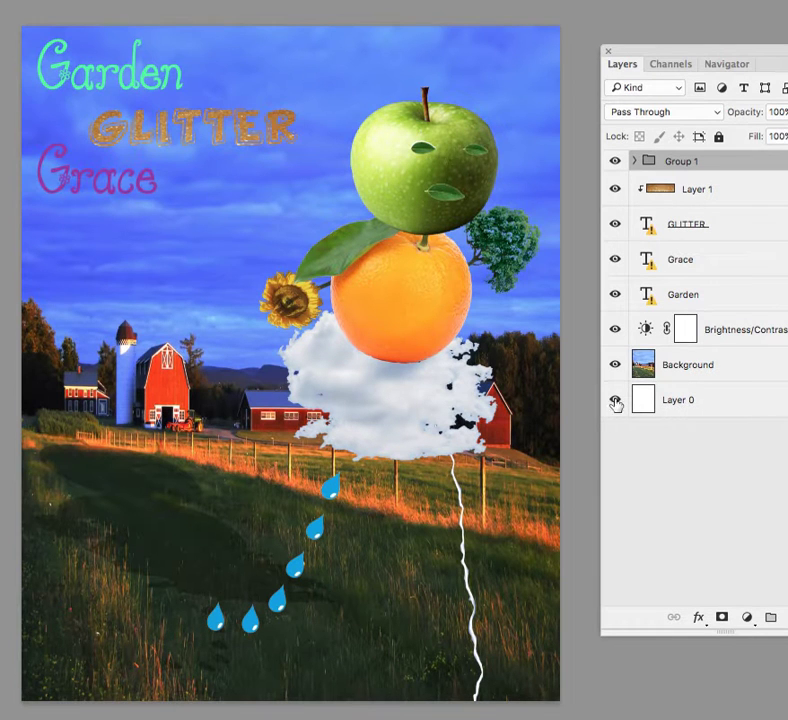
click(714, 366)
click(746, 617)
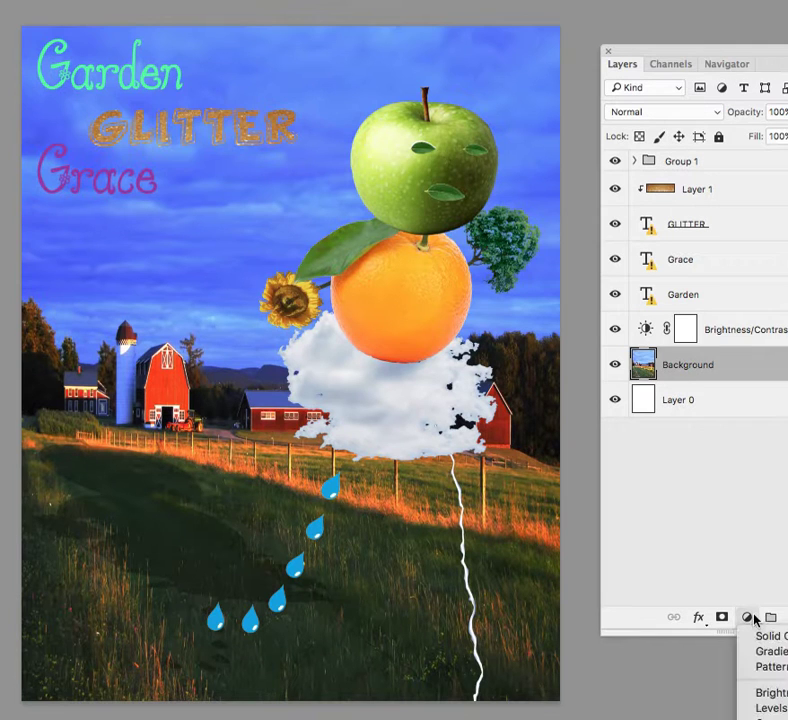
click(771, 708)
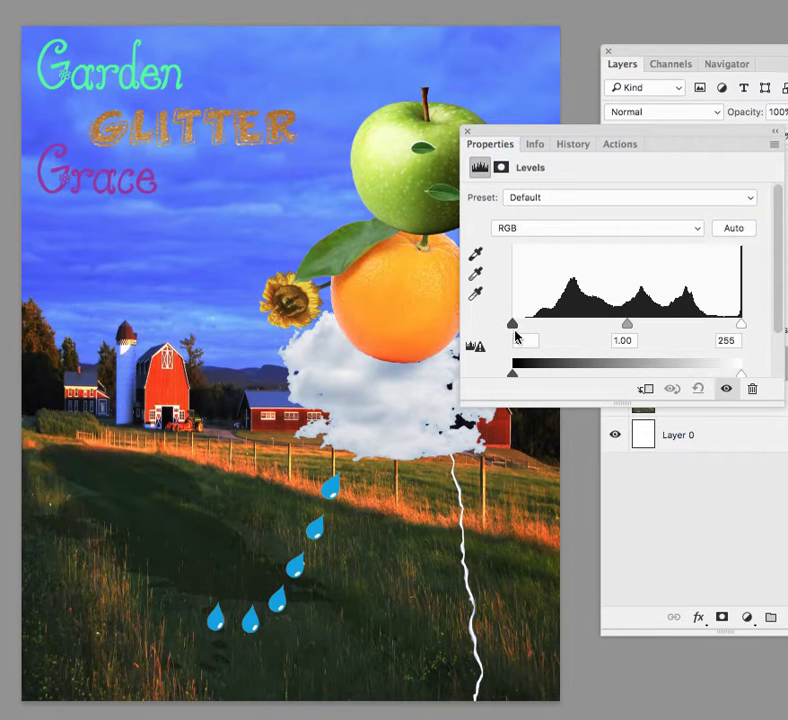
Try raising the Levels black input to 8 and lightening the midtones of the landscape.
drag(511, 325, 520, 324)
mouse_move(627, 324)
mouse_down()
mouse_move(634, 327)
mouse_move(607, 325)
mouse_move(670, 324)
mouse_move(634, 325)
mouse_up()
mouse_move(740, 326)
mouse_down()
mouse_move(709, 325)
mouse_move(746, 324)
mouse_up()
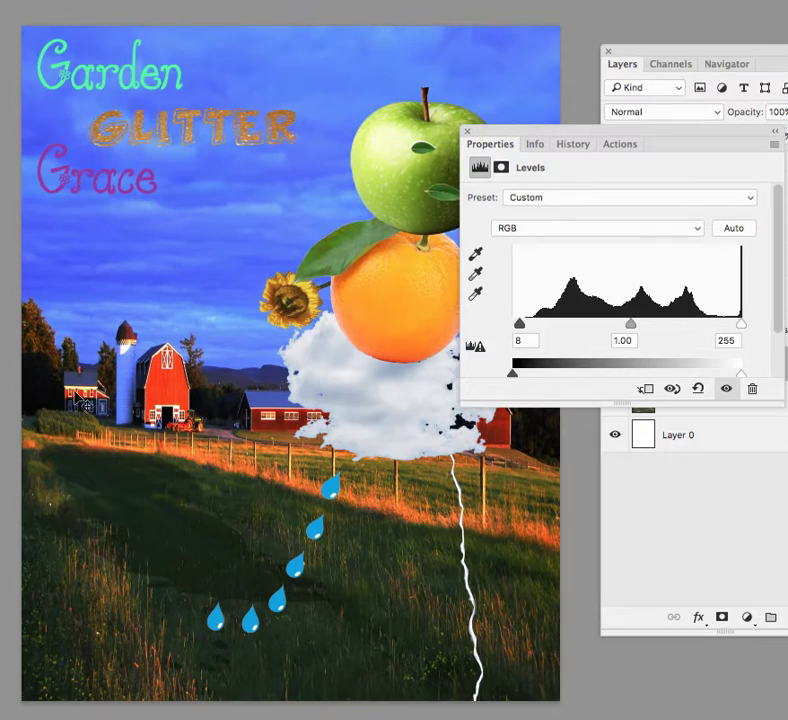
mouse_move(632, 326)
mouse_down()
mouse_move(582, 324)
mouse_move(670, 325)
mouse_move(582, 332)
mouse_move(620, 331)
mouse_up()
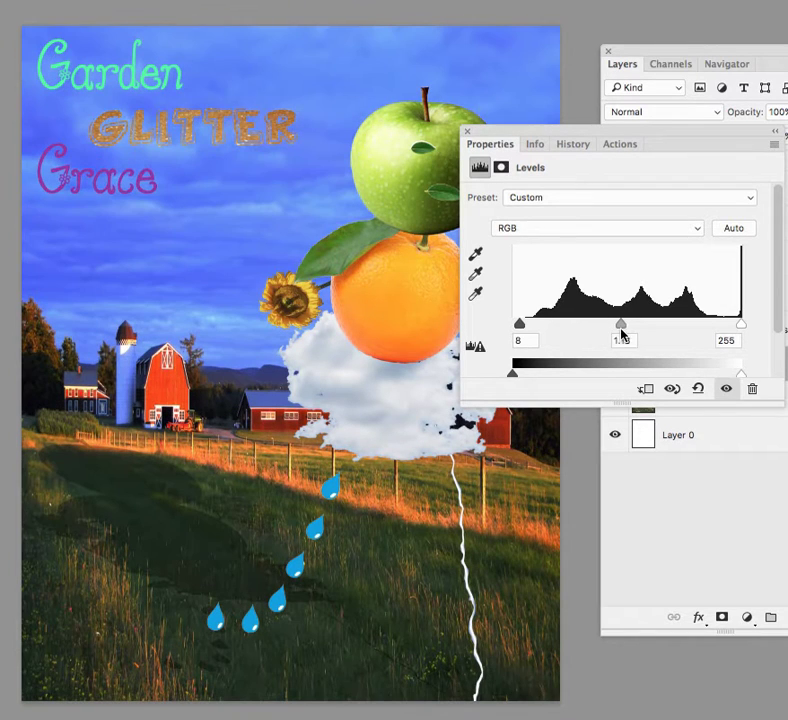
click(466, 131)
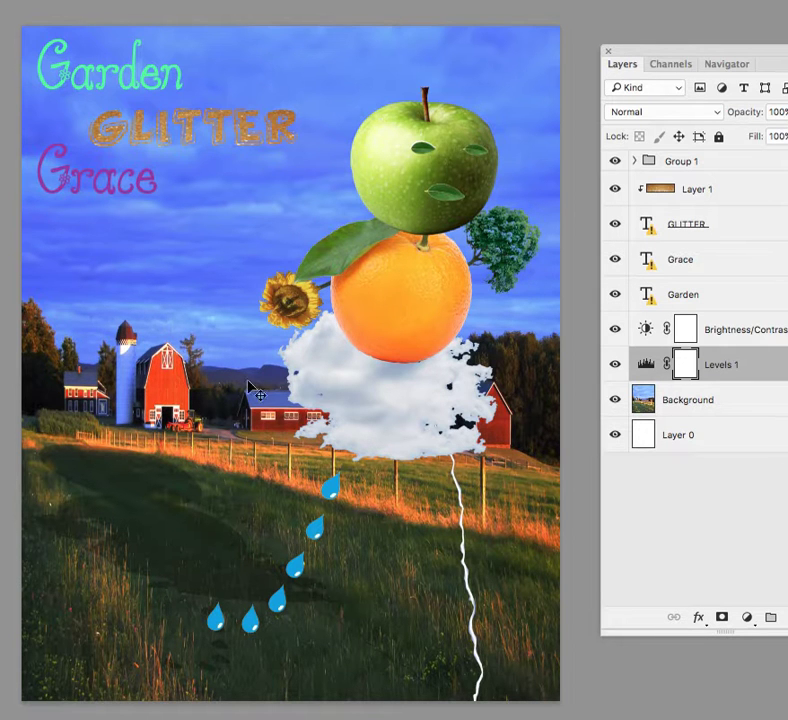
Try scaling the Background layer down to about two thirds toward the canvas's upper-left corner, and undo a trial move of it.
click(712, 399)
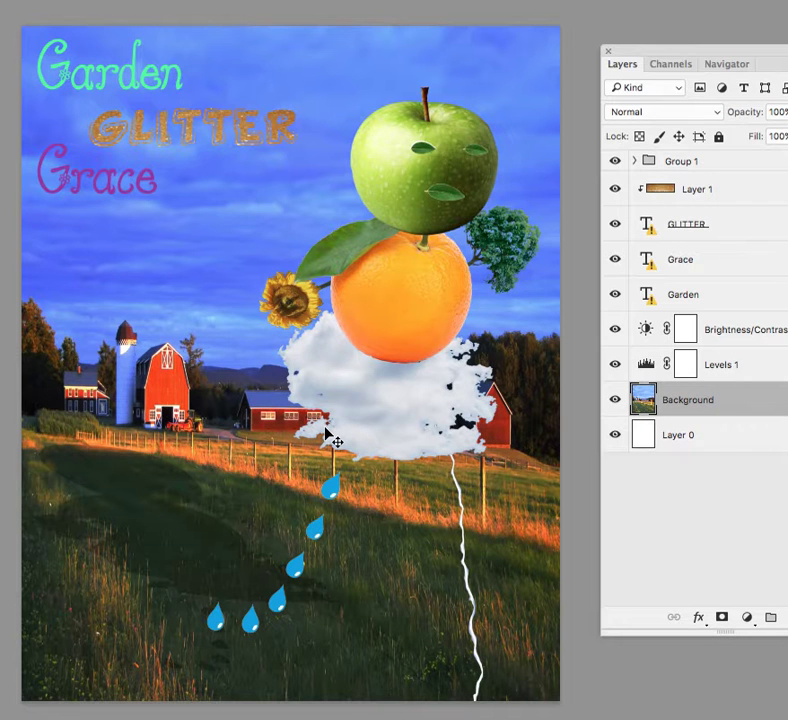
key(super)
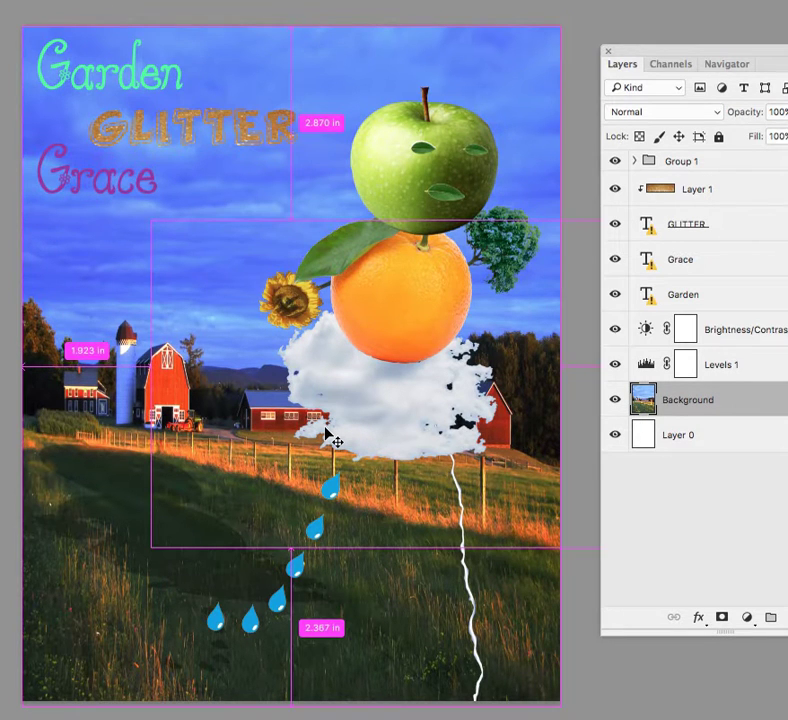
key(super+t)
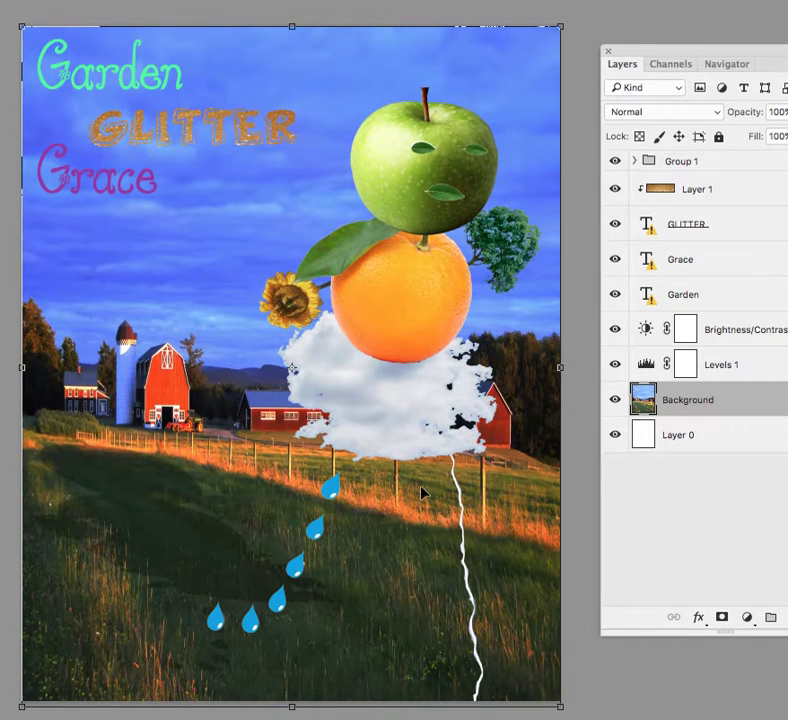
drag(567, 701, 350, 478)
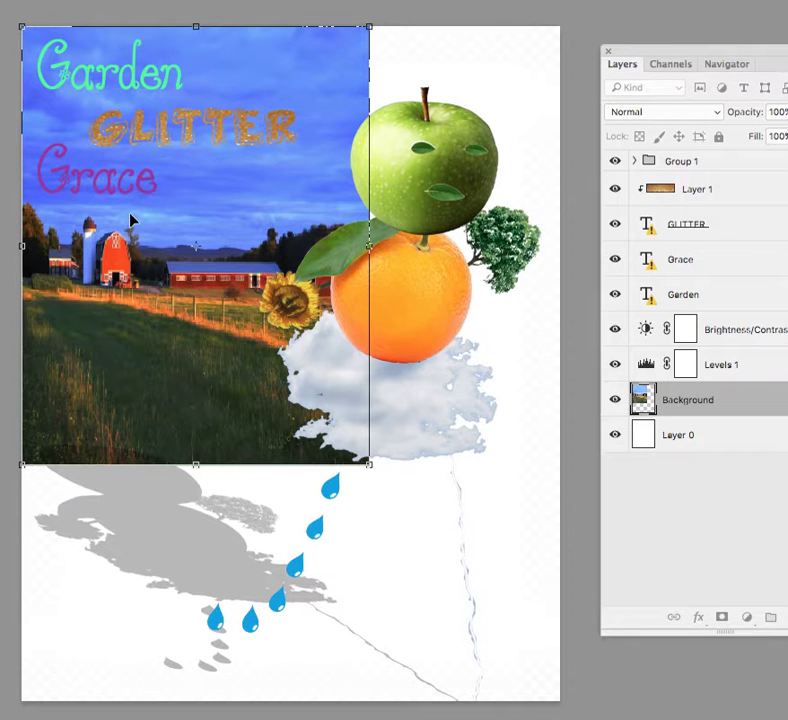
key(Return)
drag(155, 241, 203, 362)
key(ctrl+z)
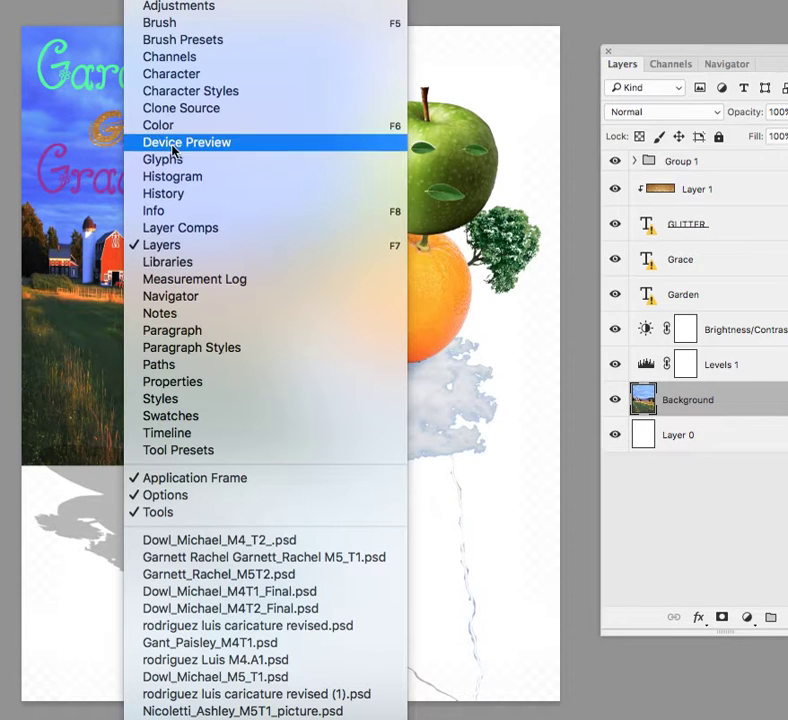
Revert the document to its New Levels Layer history state.
click(163, 196)
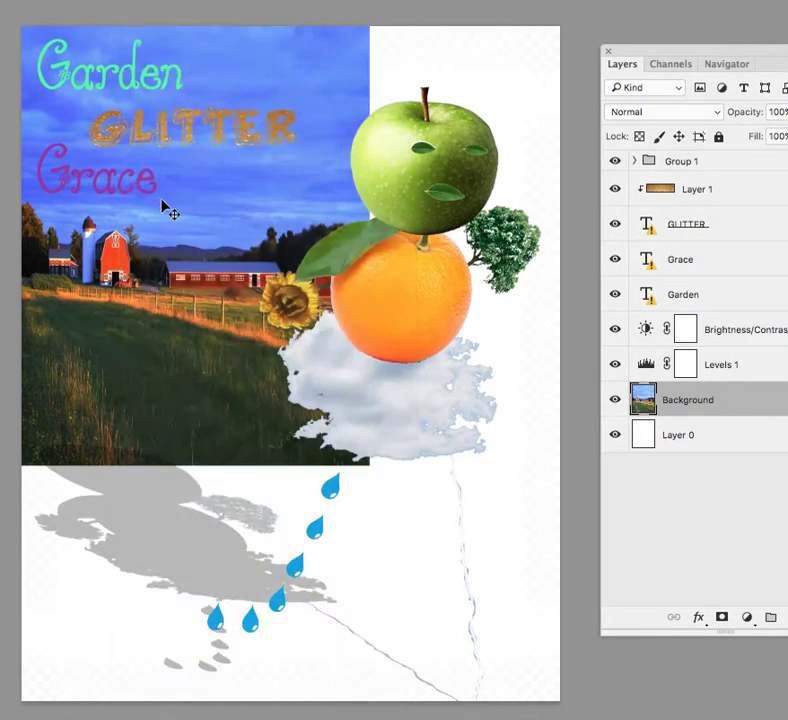
click(551, 286)
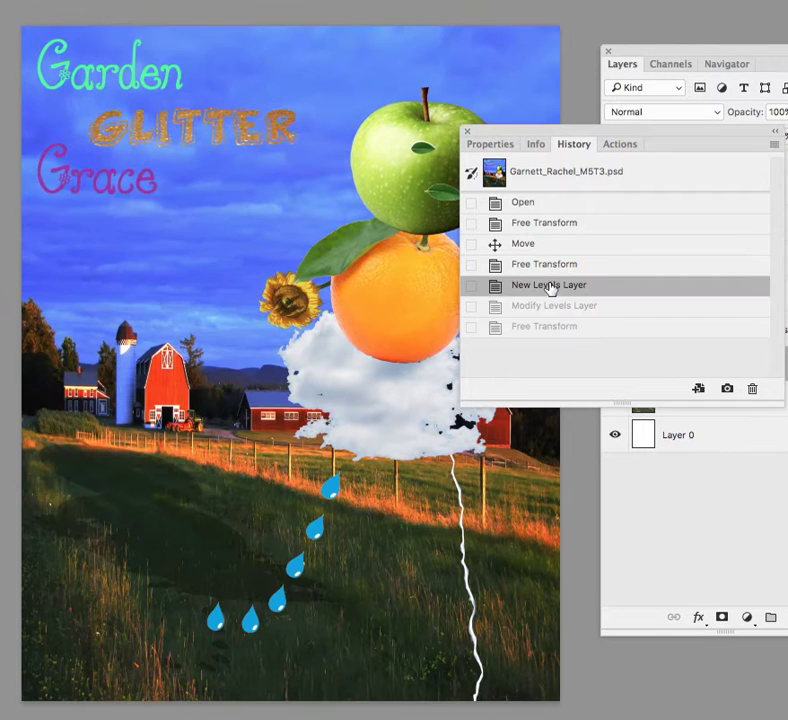
drag(510, 132, 683, 134)
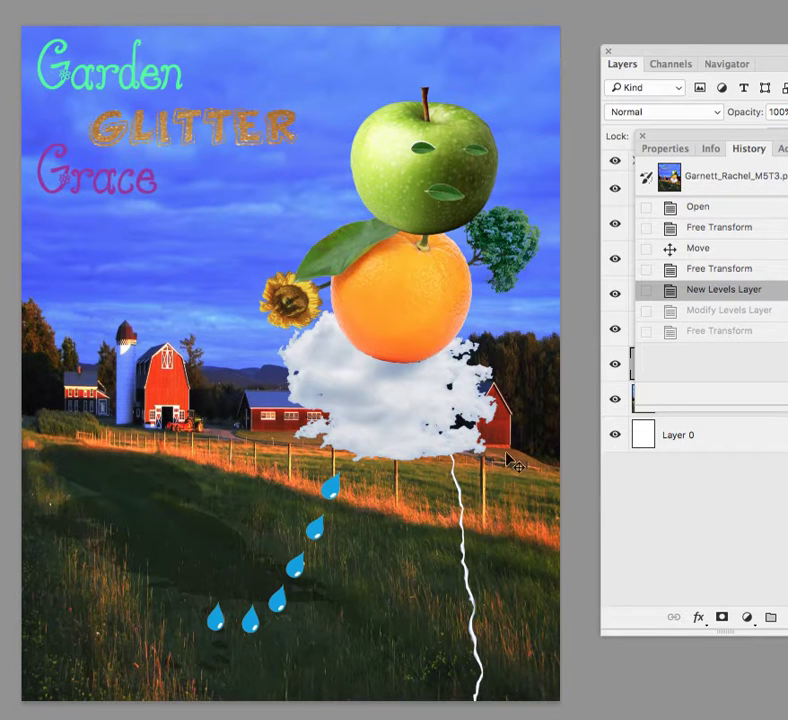
click(643, 135)
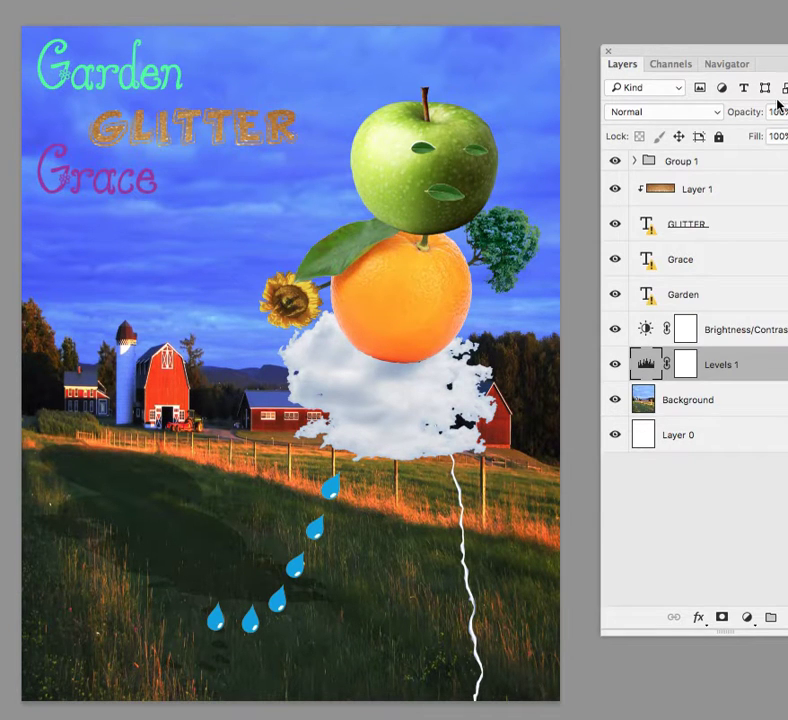
Add a Hue/Saturation adjustment layer above Levels 1, try full desaturation, and settle on a slightly reduced saturation.
click(747, 618)
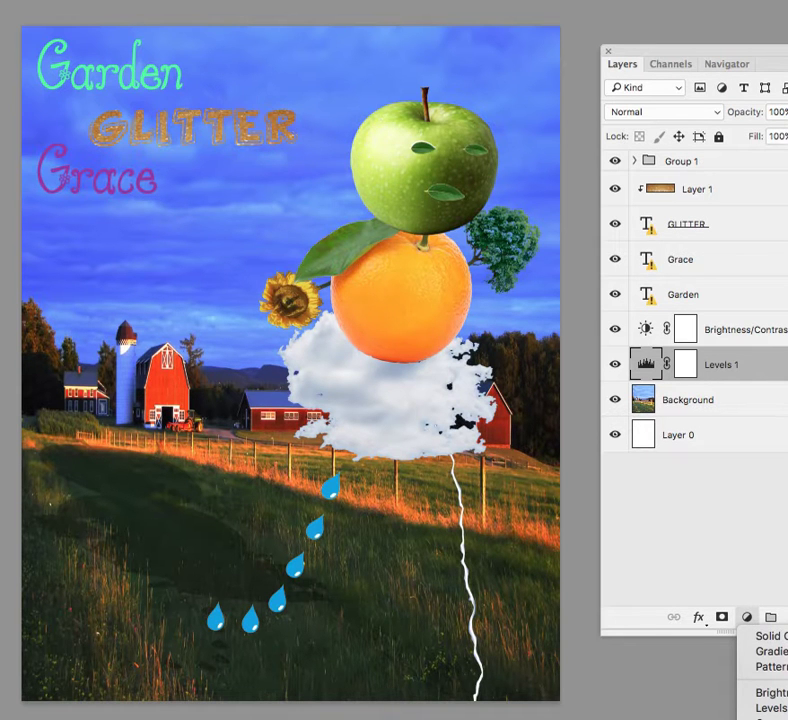
click(765, 719)
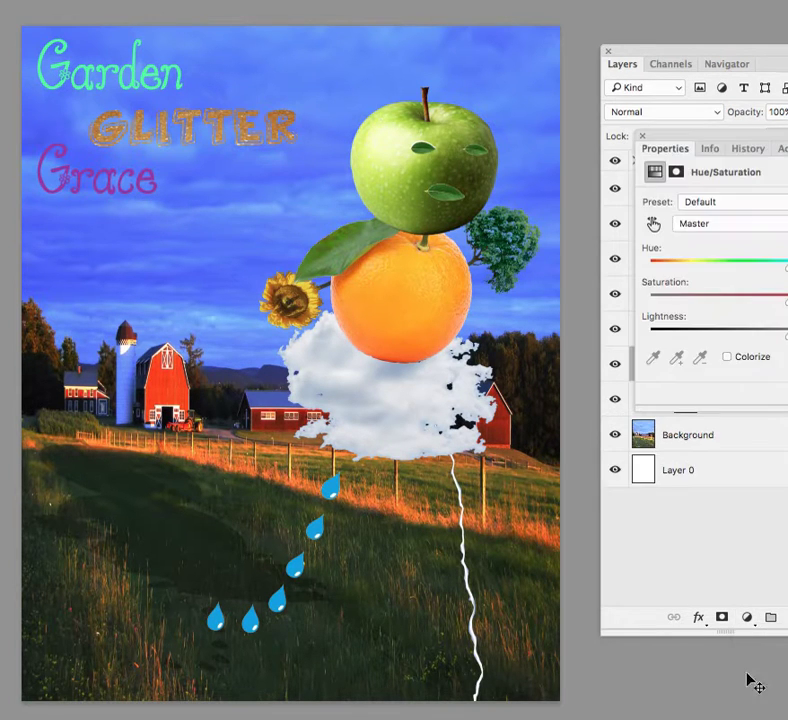
drag(781, 303, 688, 296)
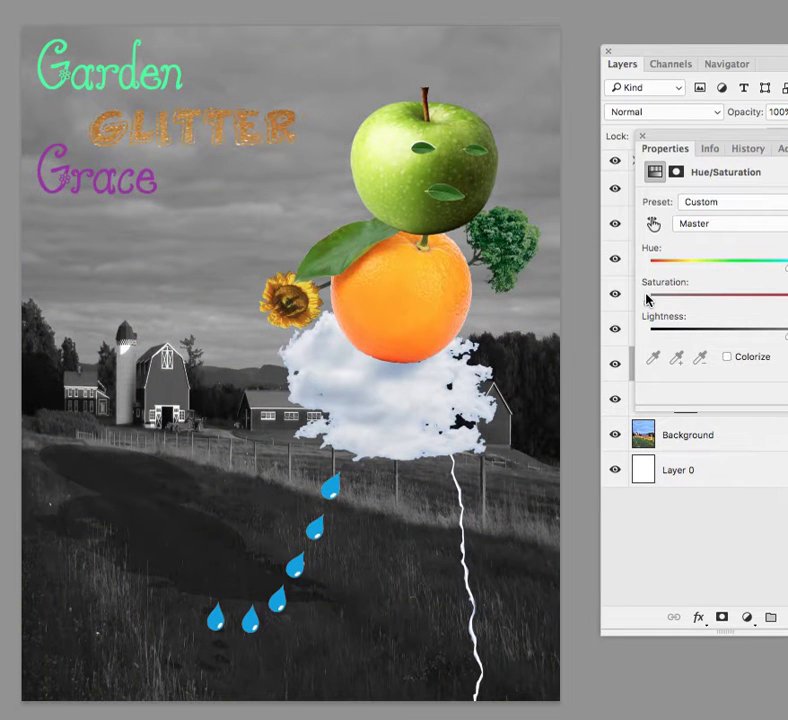
drag(647, 299, 662, 298)
drag(722, 296, 775, 289)
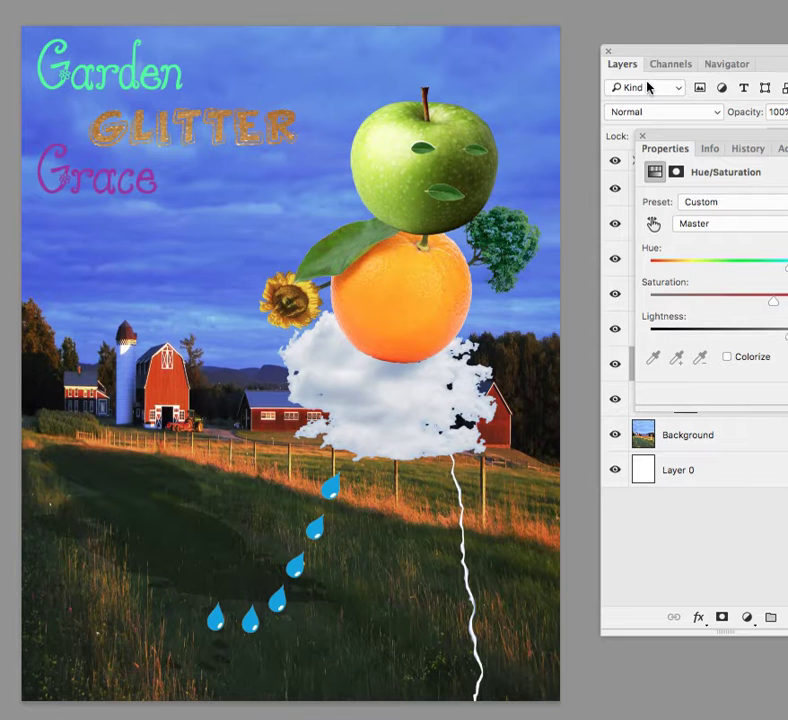
View the artwork without panels, and compare the GLITTER text with and without its clipped Layer 1 texture.
drag(681, 146, 787, 205)
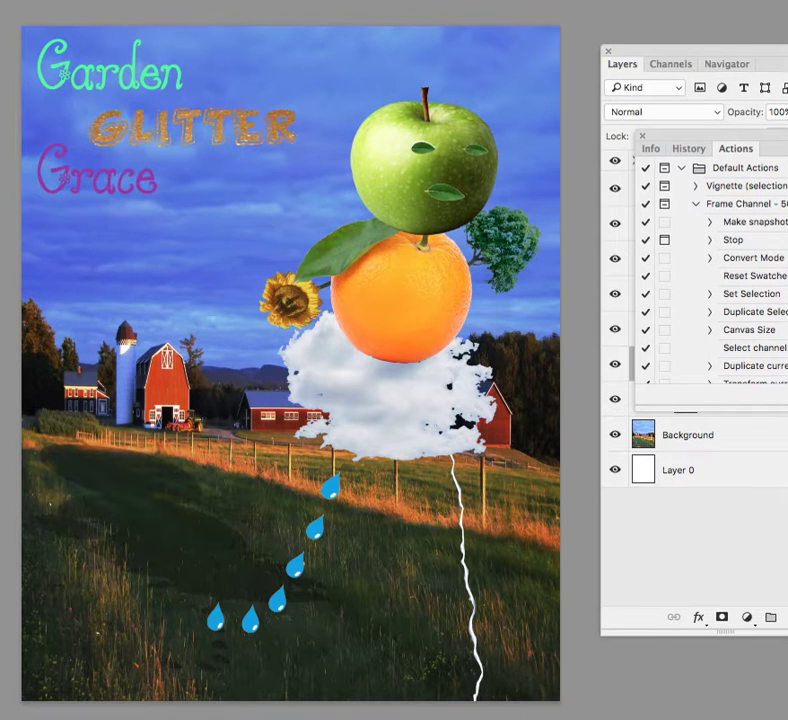
key(Tab)
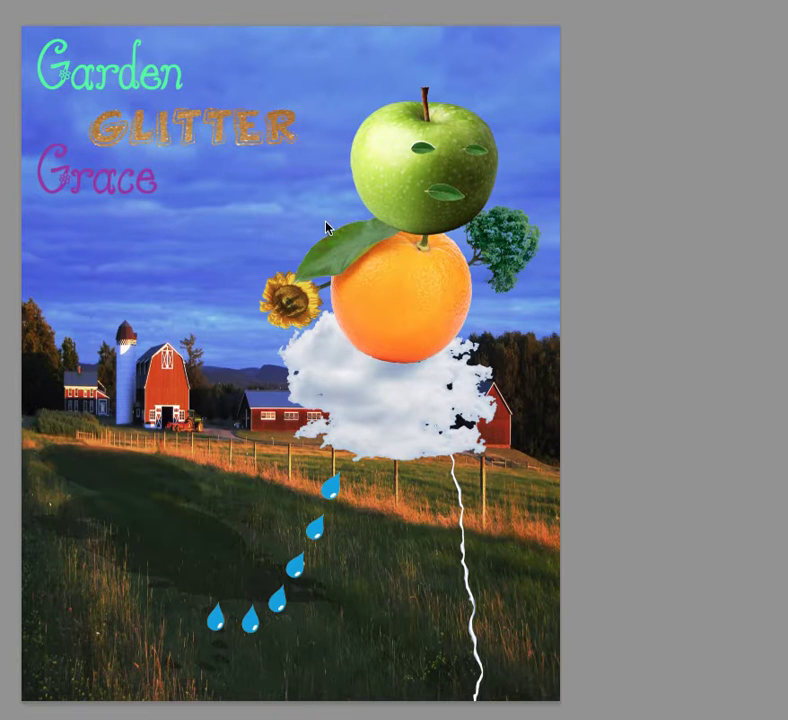
key(F7)
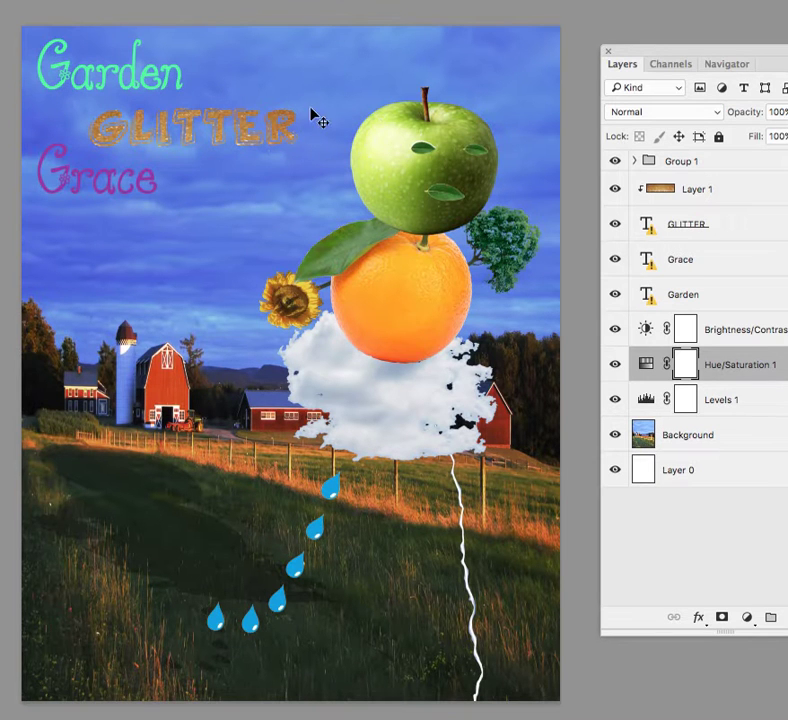
click(615, 190)
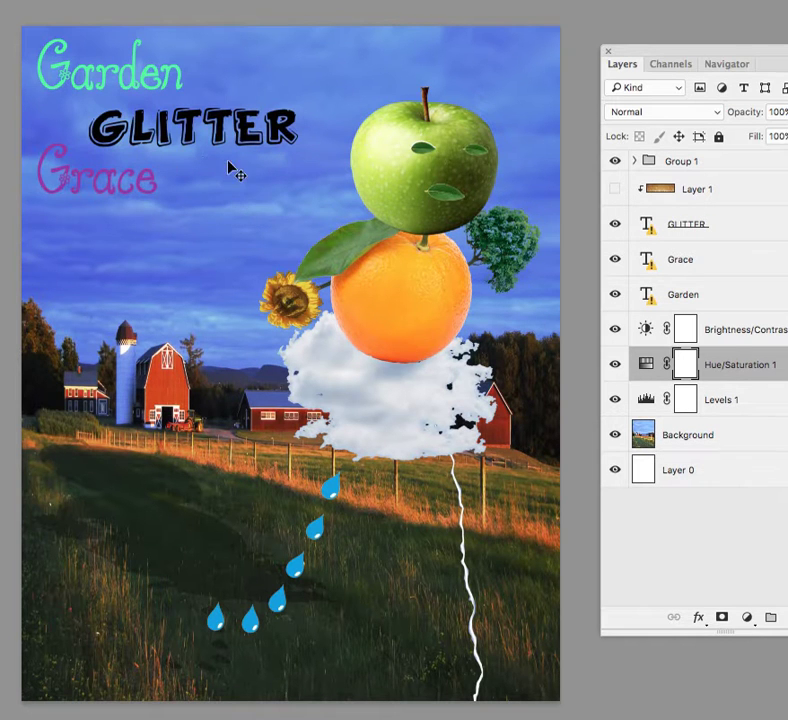
click(616, 194)
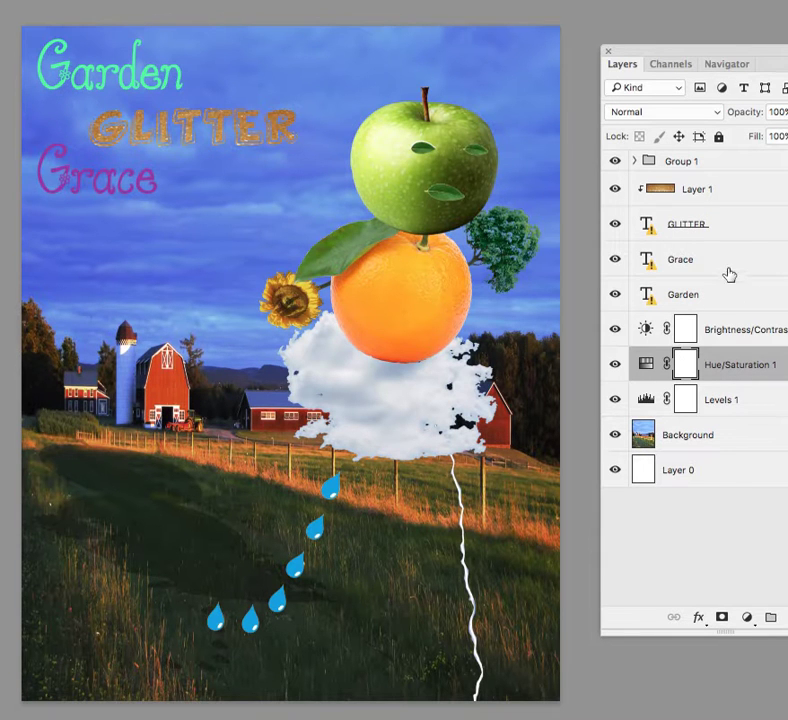
Add an Outer Glow layer style to the Grace text layer, keeping the title text in view.
click(690, 272)
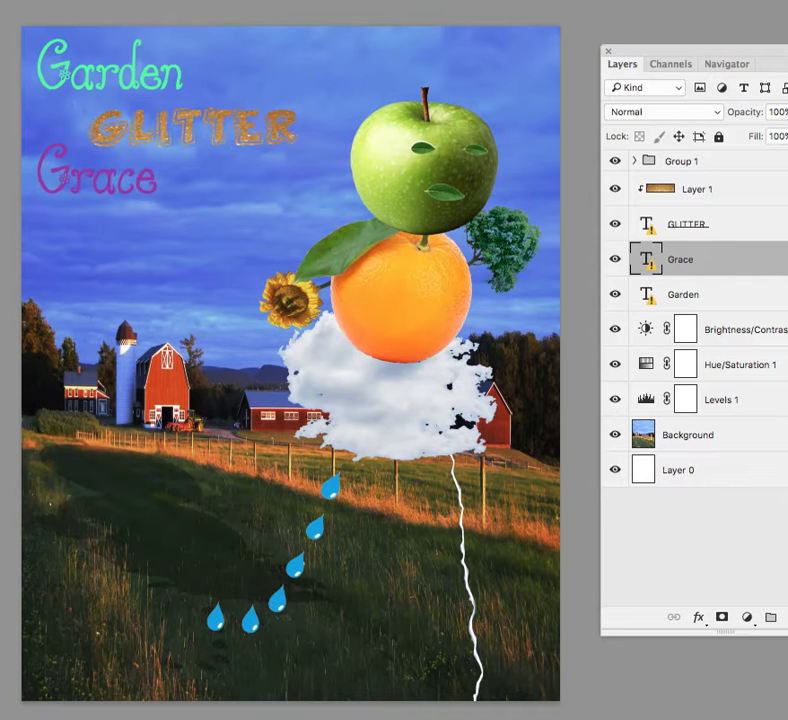
click(5, 0)
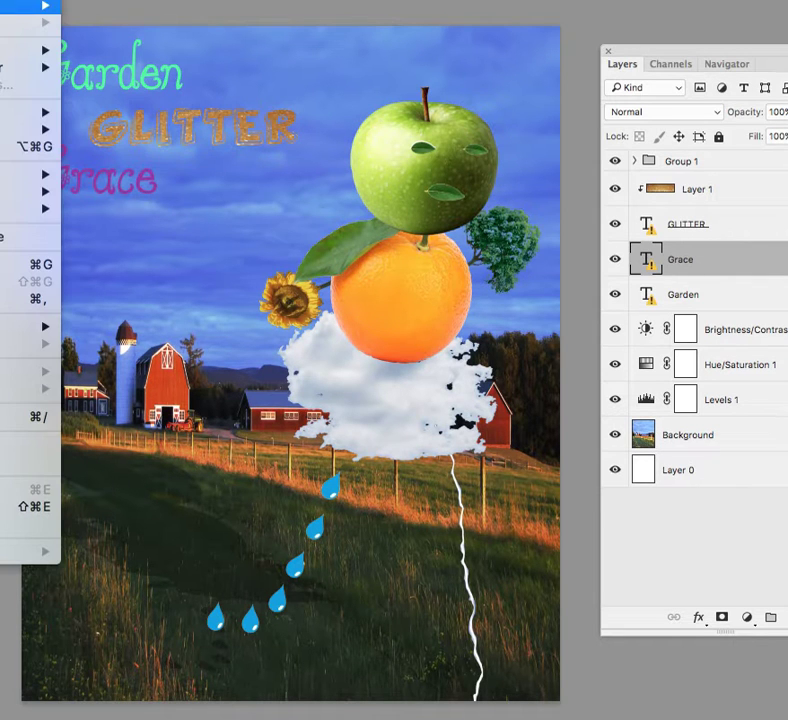
mouse_move(30, 5)
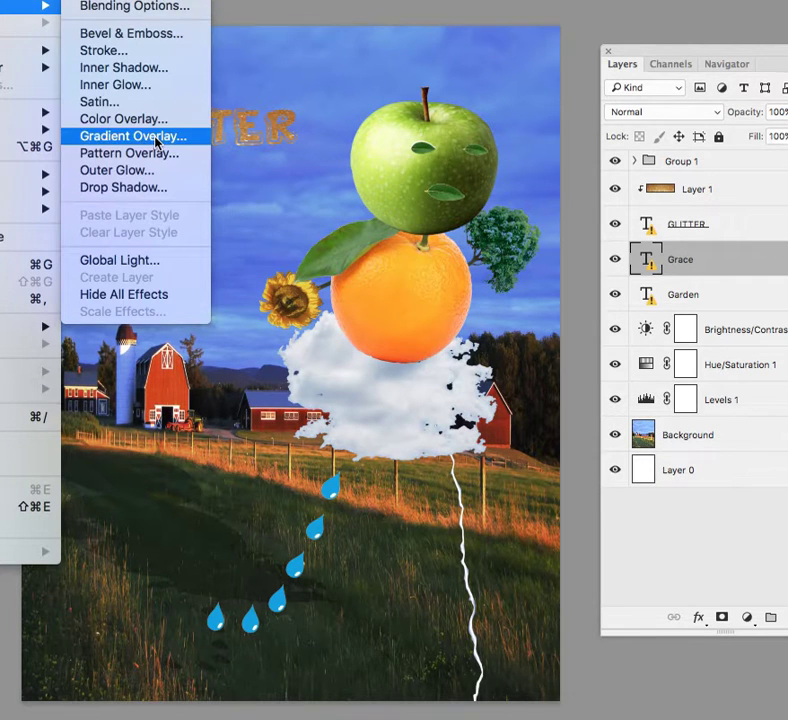
click(151, 170)
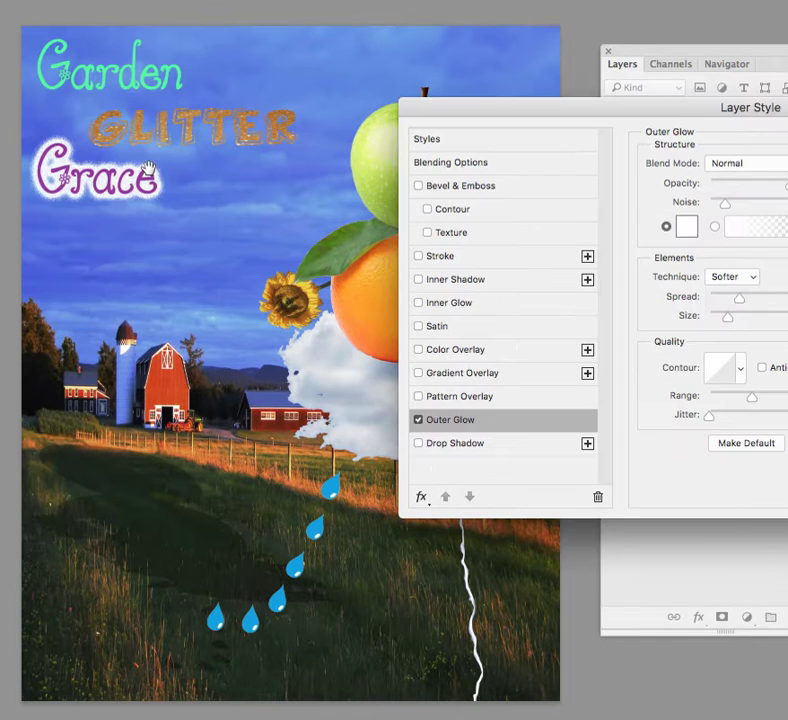
drag(480, 115, 111, 432)
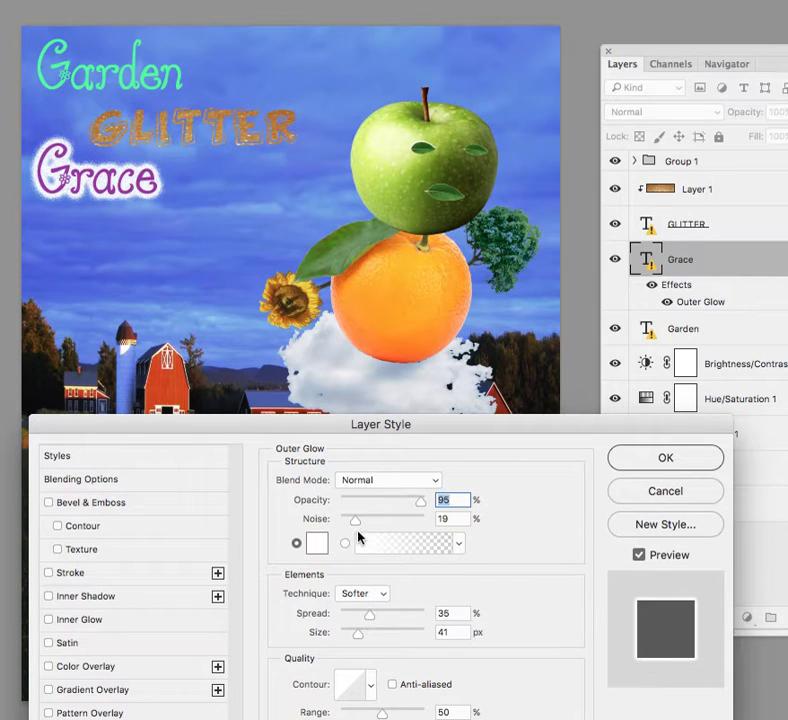
Soften the Grace text's Outer Glow with 2% spread, 27 px size and 3% noise, and apply it.
drag(373, 618, 341, 618)
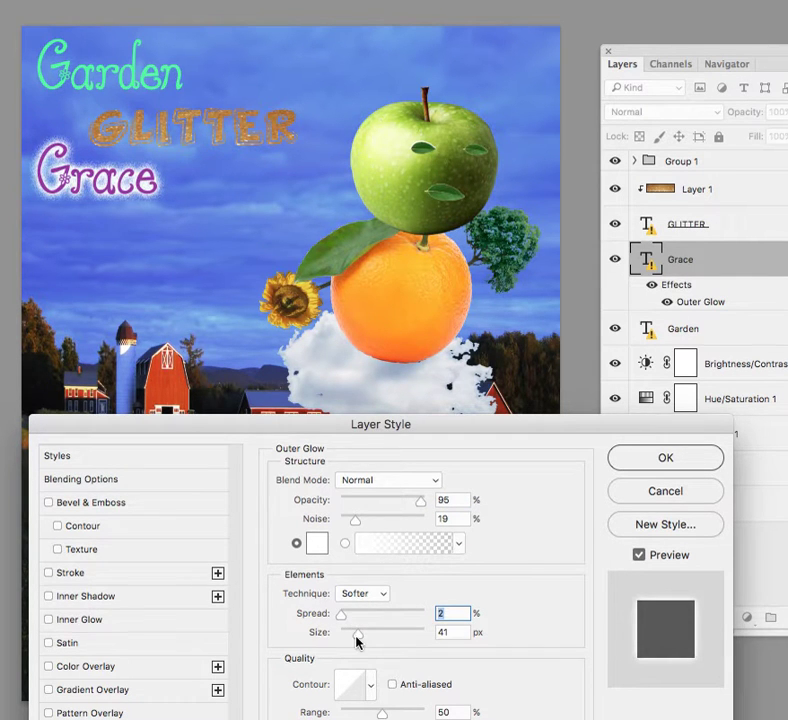
drag(358, 640, 353, 640)
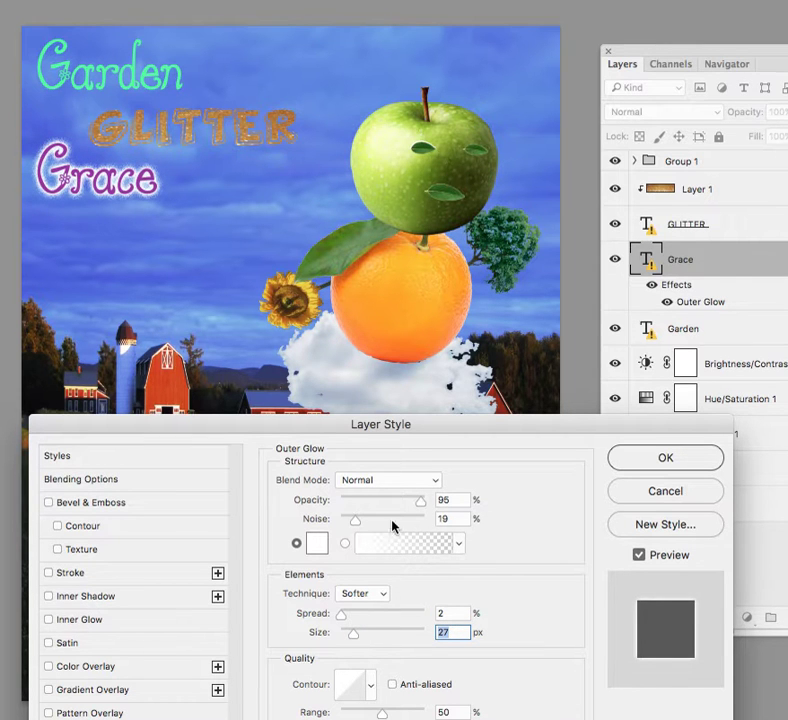
drag(355, 520, 341, 522)
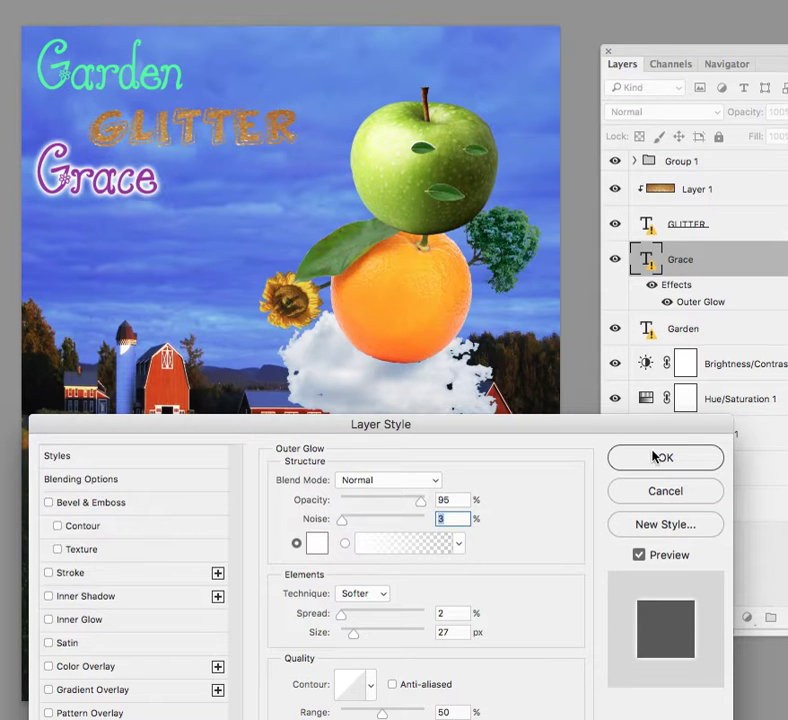
drag(250, 423, 393, 282)
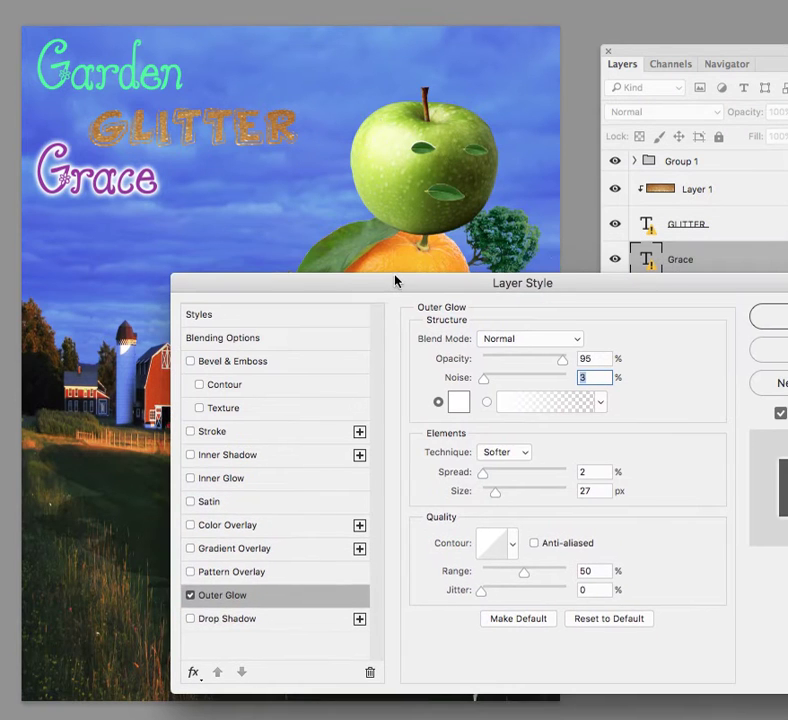
key(Return)
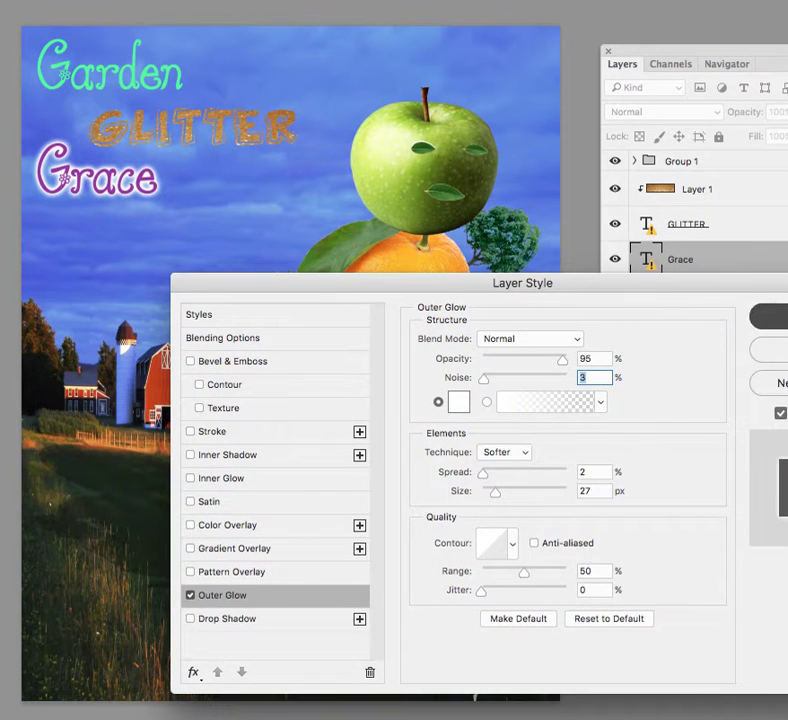
Add an Outer Glow to the GLITTER text layer with 82% opacity and 35 px size.
click(714, 227)
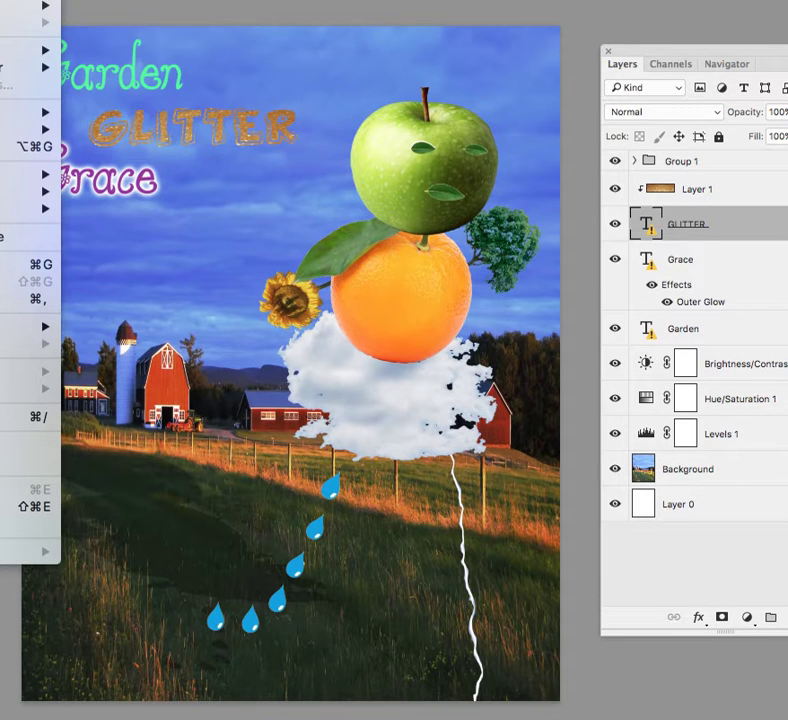
mouse_move(30, 5)
click(151, 169)
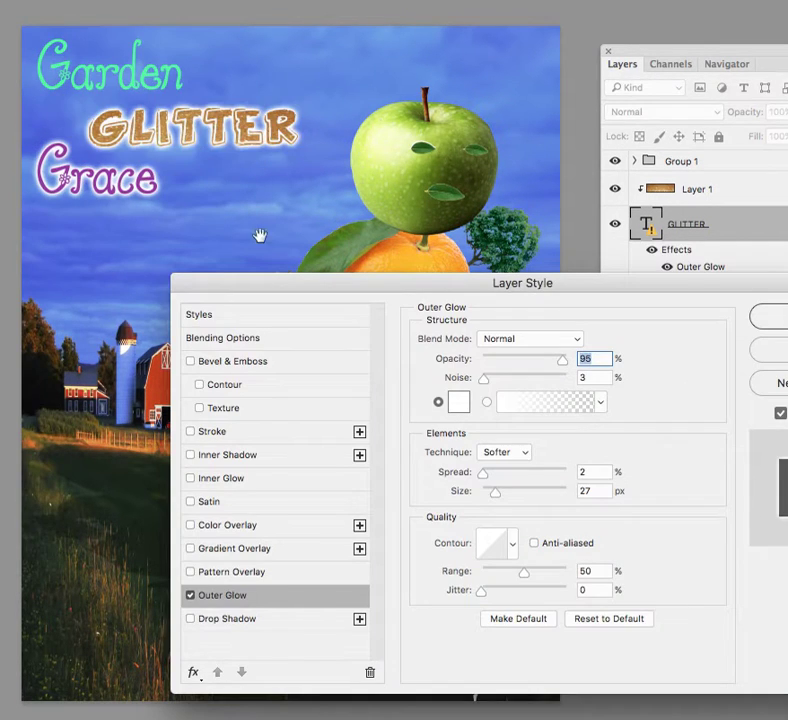
drag(260, 278, 420, 220)
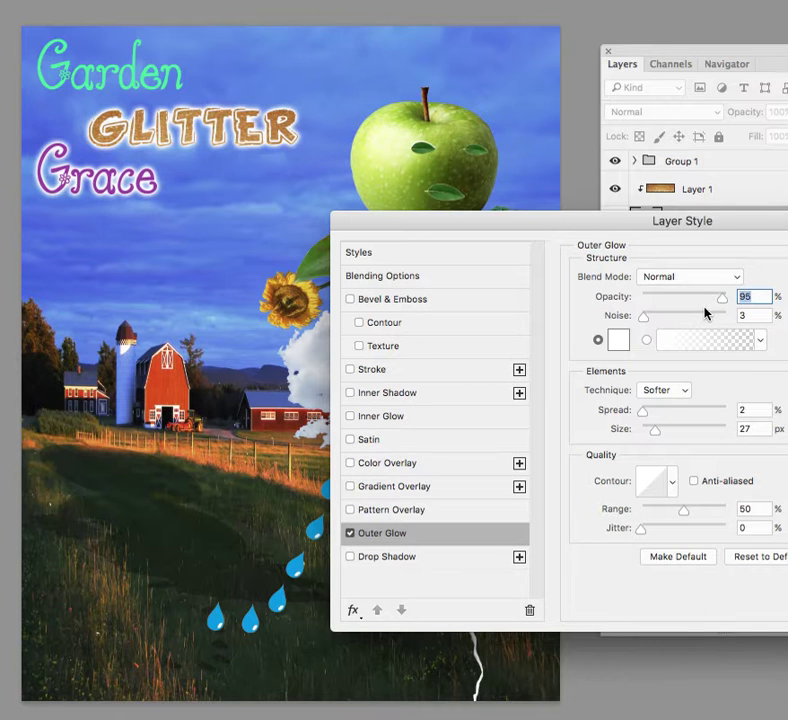
mouse_move(722, 302)
mouse_down()
mouse_move(706, 302)
mouse_move(713, 302)
mouse_up()
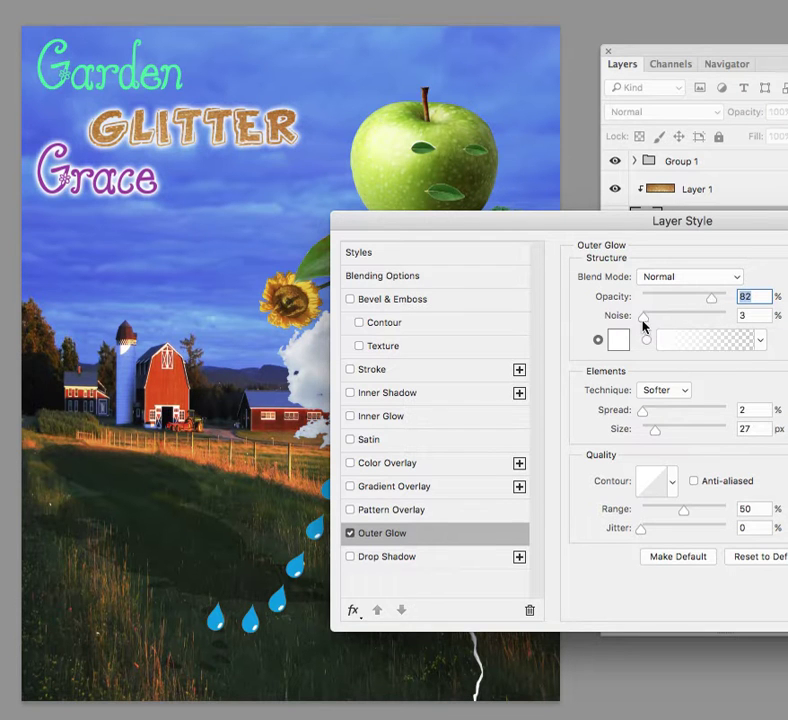
drag(650, 436, 659, 436)
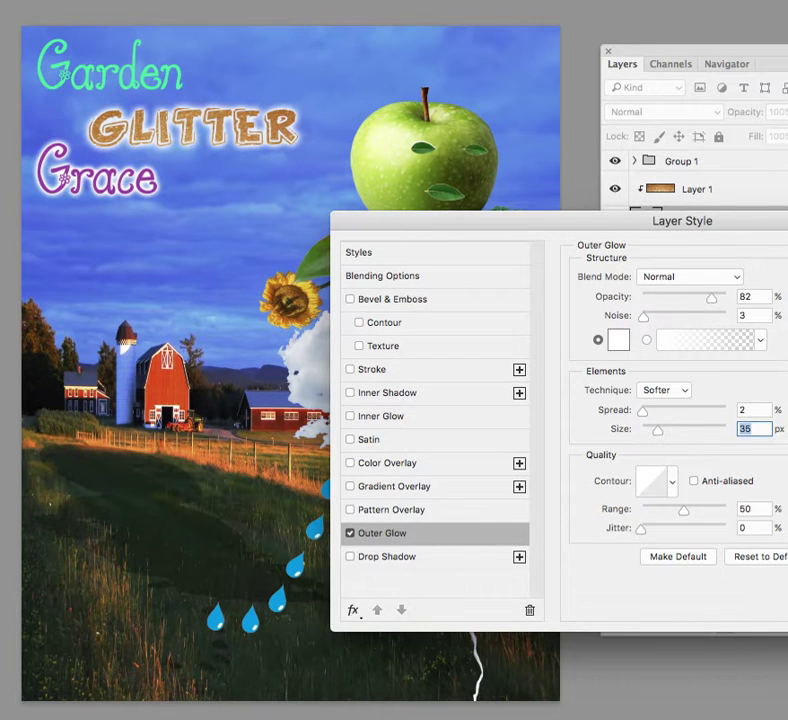
key(Return)
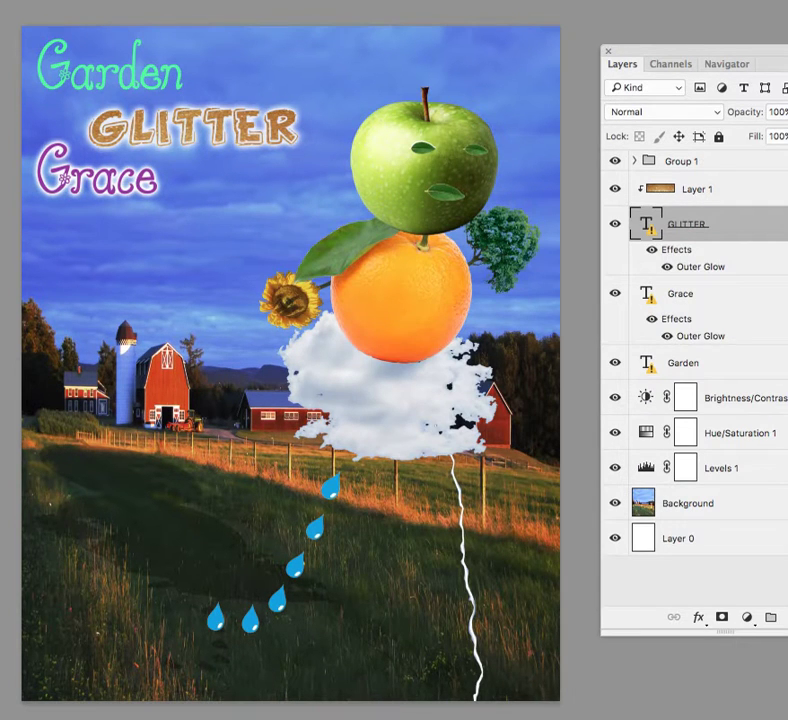
Compare the GLITTER text with and without its Outer Glow, leaving the layer's effects hidden.
click(651, 251)
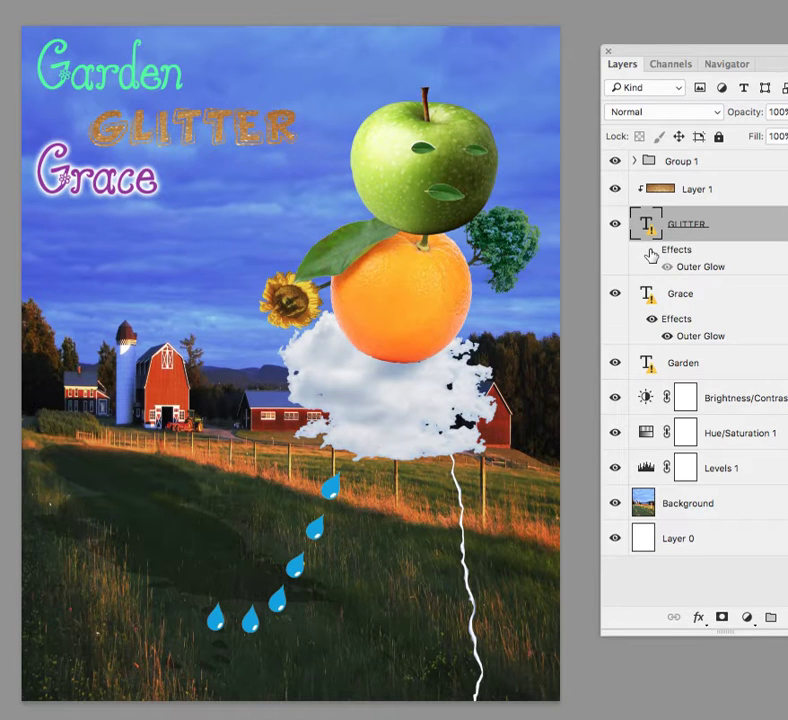
click(651, 251)
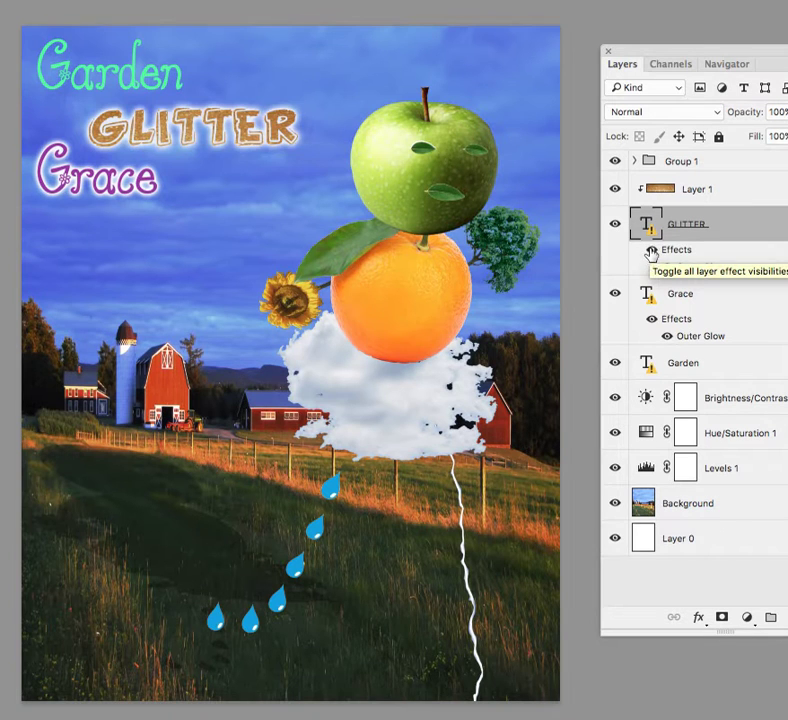
click(651, 251)
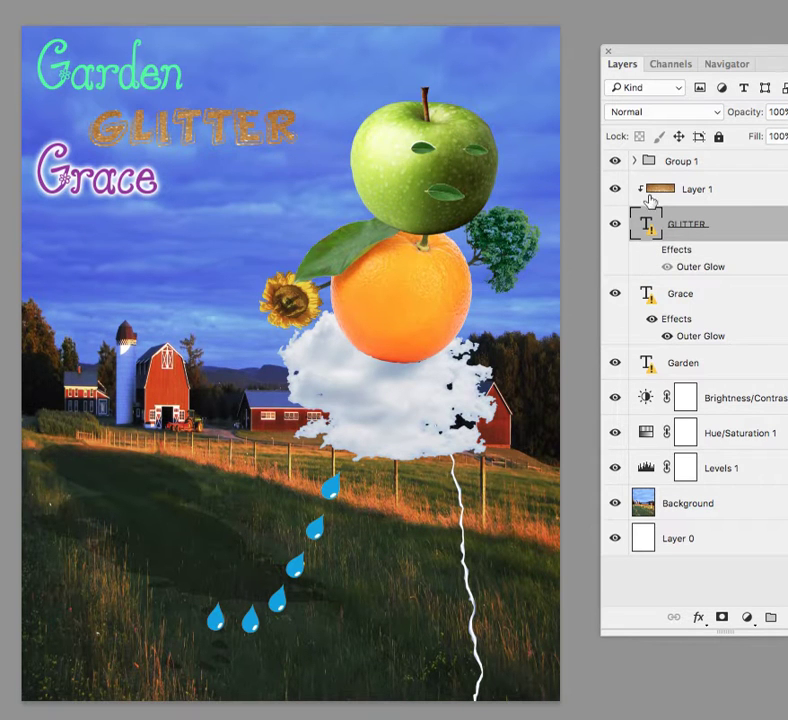
double_click(651, 229)
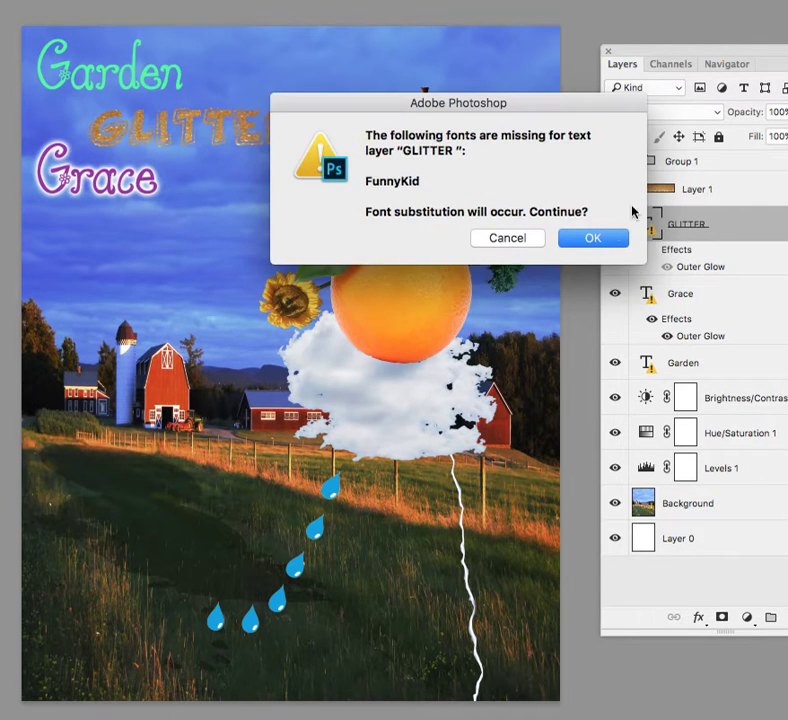
click(508, 238)
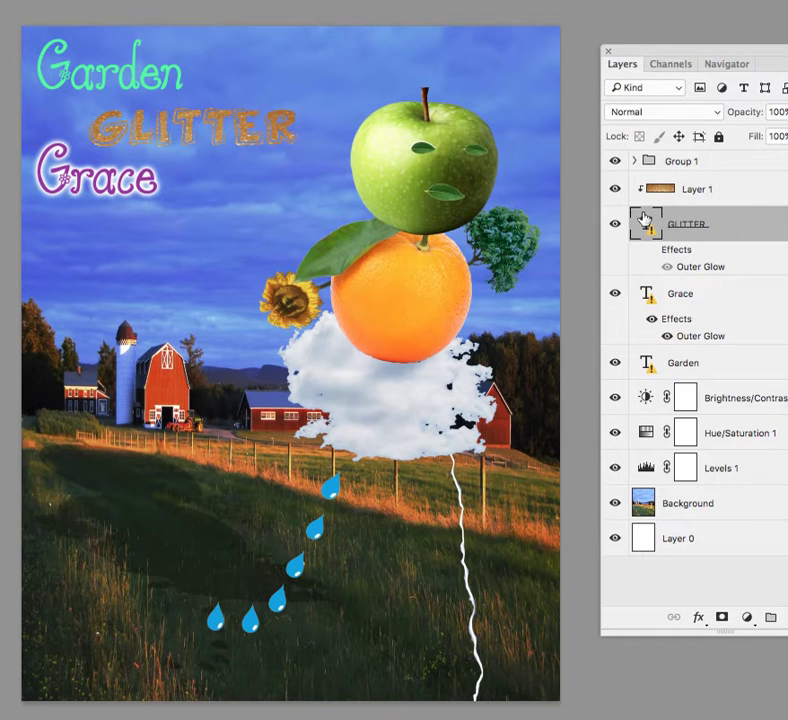